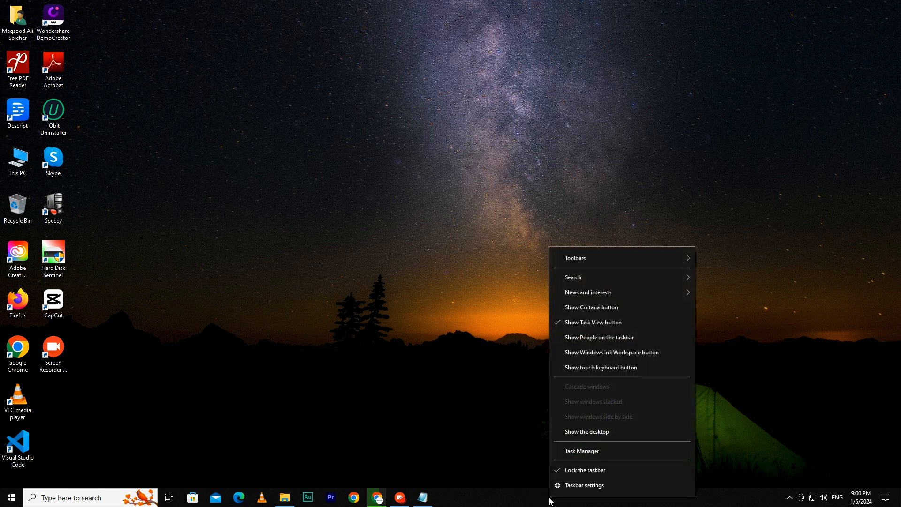
- Open Task Manager and look through its list of startup programs
{"action": "left_click", "coordinate": [603, 451]}
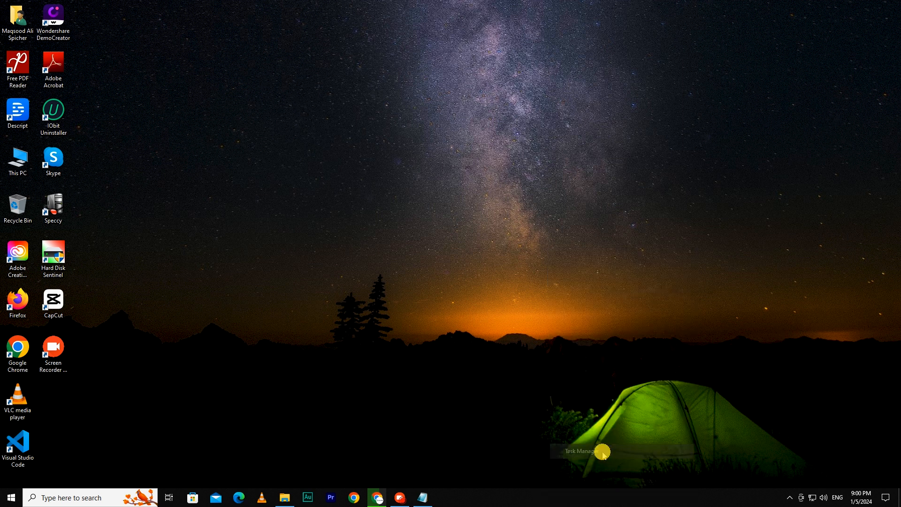
{"action": "left_click", "coordinate": [446, 92]}
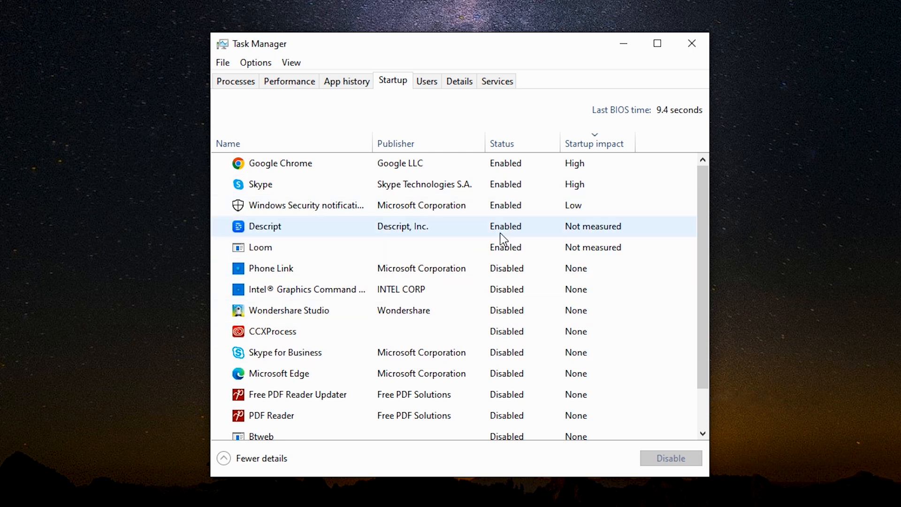
{"action": "mouse_move", "coordinate": [705, 235]}
{"action": "left_mouse_down"}
{"action": "mouse_move", "coordinate": [704, 281]}
{"action": "mouse_move", "coordinate": [702, 229]}
{"action": "left_mouse_up"}
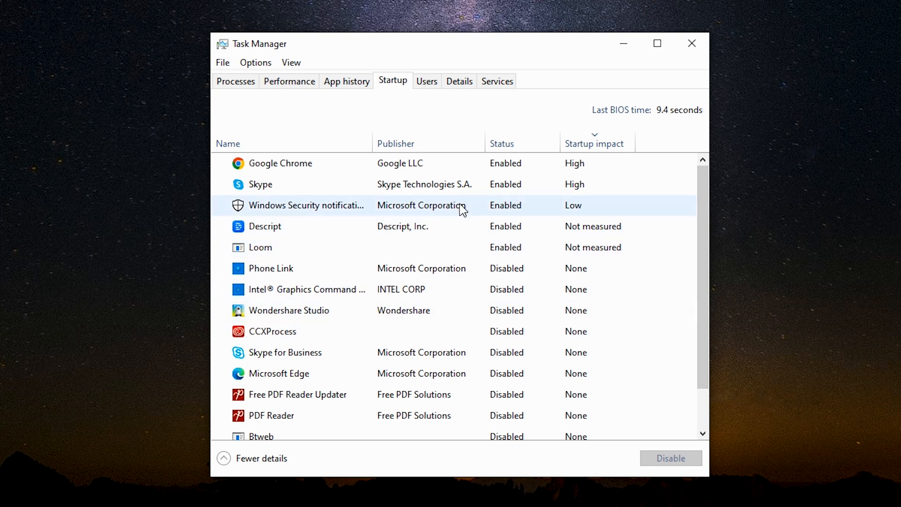
{"action": "scroll", "coordinate": [472, 280], "scroll_direction": "down", "scroll_amount": 2}
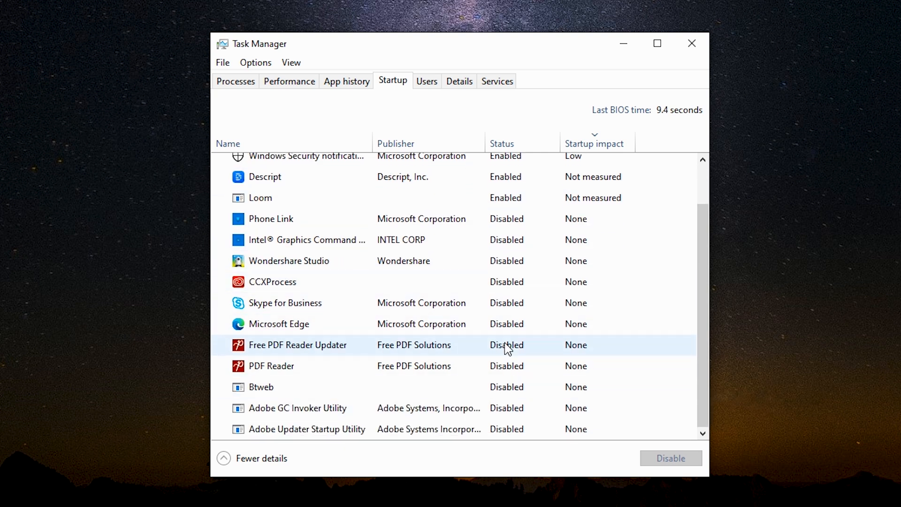
{"action": "scroll", "coordinate": [503, 310], "scroll_direction": "up", "scroll_amount": 2}
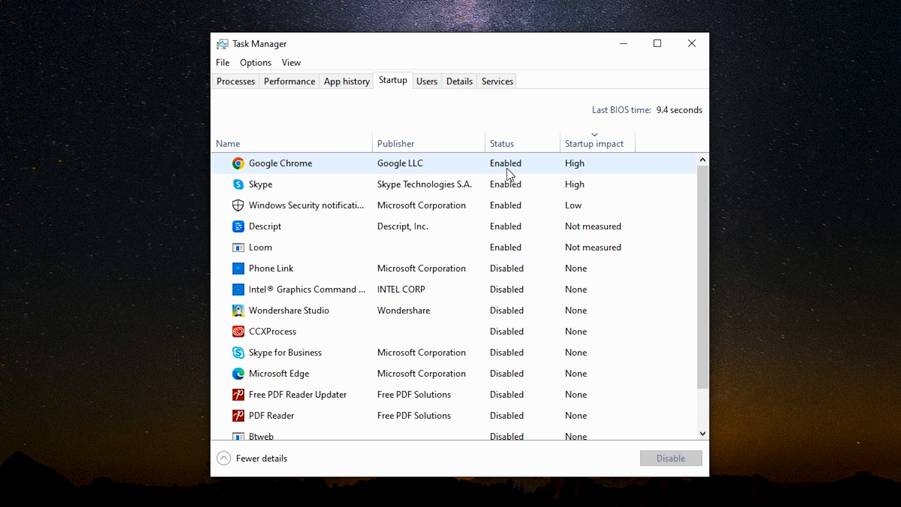
- Disable Skype from launching at startup
{"action": "left_click", "coordinate": [401, 191]}
{"action": "right_click", "coordinate": [346, 186]}
{"action": "left_click", "coordinate": [362, 212]}
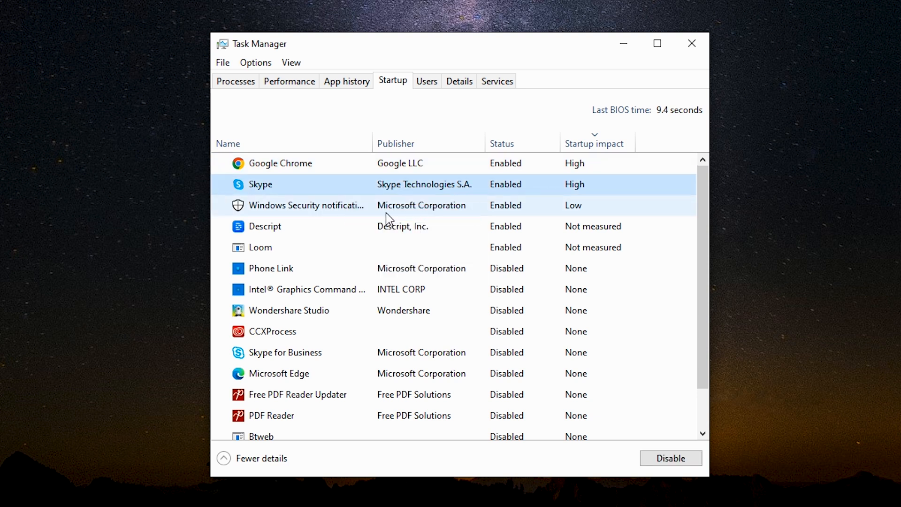
- Disable the Loom entry in the list of startup programs
{"action": "scroll", "coordinate": [380, 328], "scroll_direction": "down", "scroll_amount": 1}
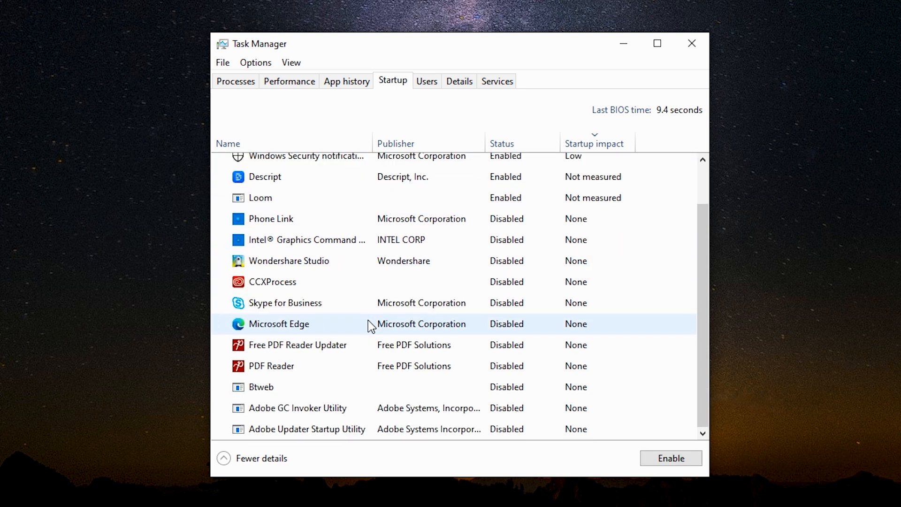
{"action": "scroll", "coordinate": [370, 325], "scroll_direction": "up", "scroll_amount": 1}
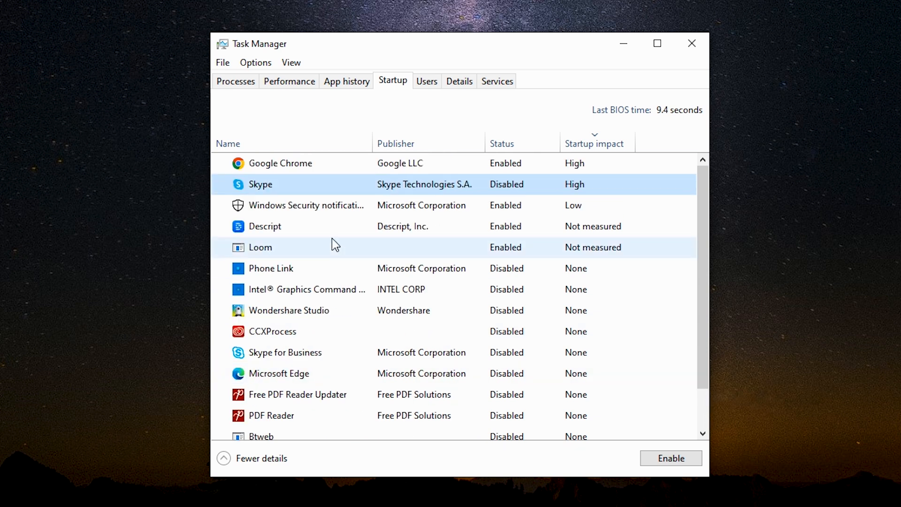
{"action": "left_click", "coordinate": [320, 252]}
{"action": "right_click", "coordinate": [321, 252]}
{"action": "left_click", "coordinate": [331, 254]}
- Disable Descript as a startup program and close Task Manager
{"action": "scroll", "coordinate": [387, 308], "scroll_direction": "down", "scroll_amount": 2}
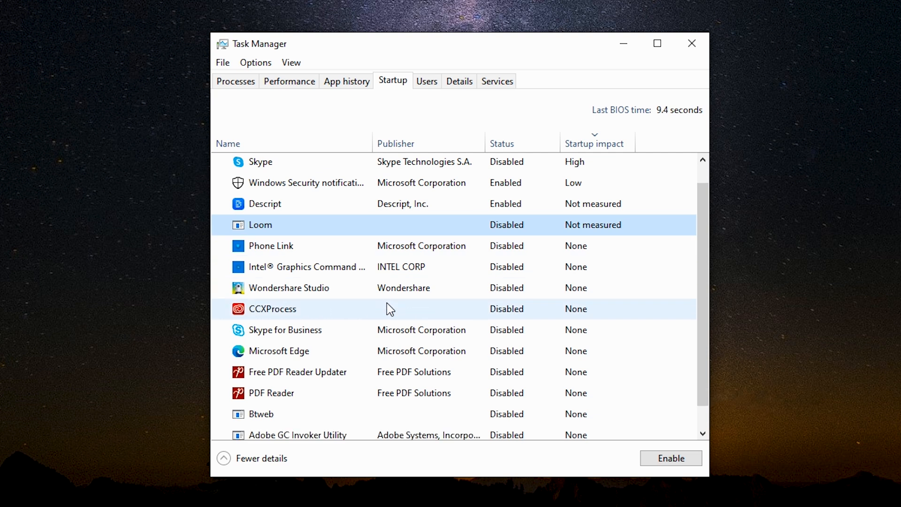
{"action": "scroll", "coordinate": [387, 309], "scroll_direction": "up", "scroll_amount": 2}
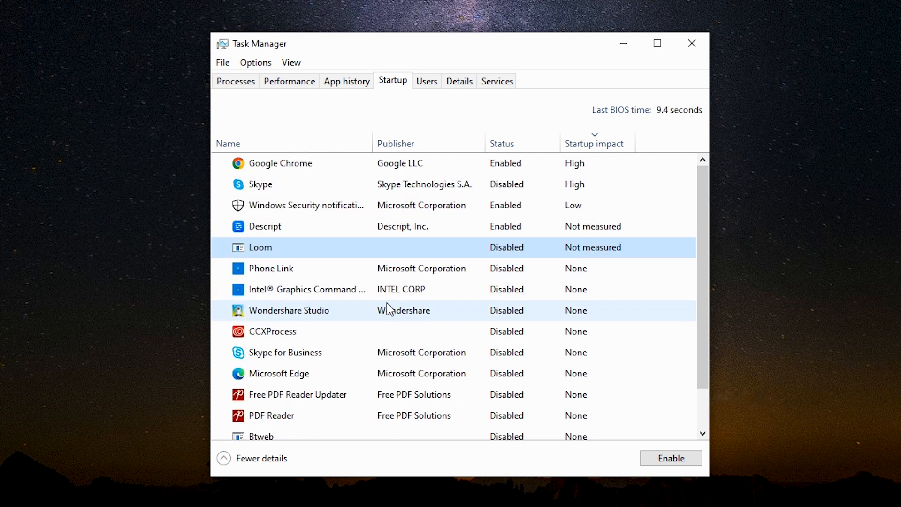
{"action": "right_click", "coordinate": [350, 229]}
{"action": "left_click", "coordinate": [362, 236]}
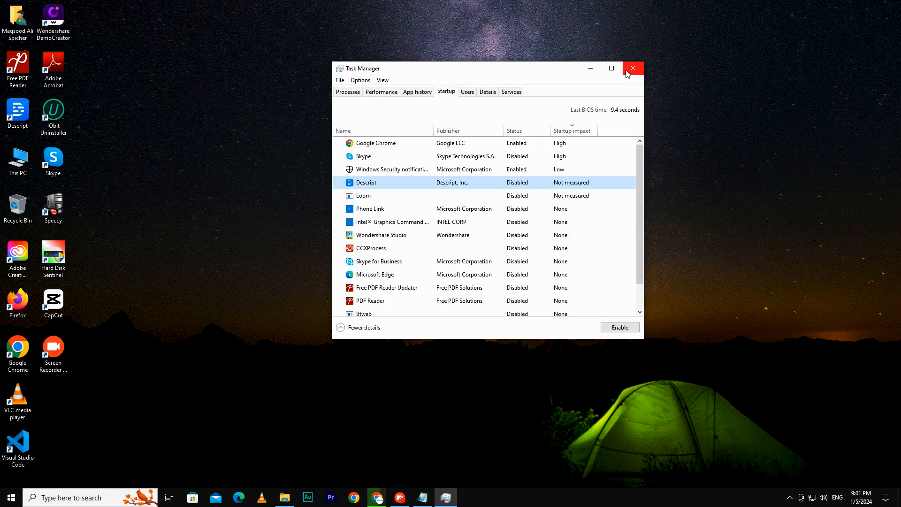
{"action": "left_click", "coordinate": [692, 43]}
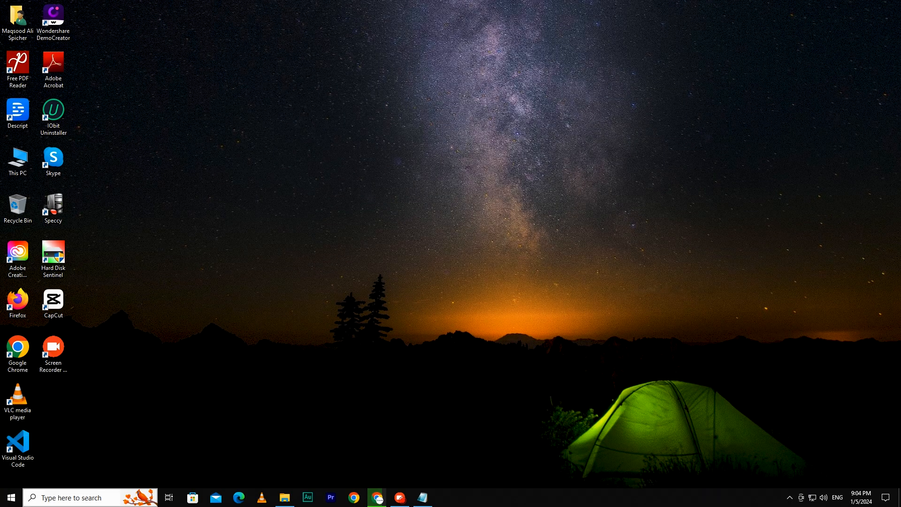
- Optimize the C: solid state drive with Defragment and Optimize Drives, and close the tool
{"action": "left_click", "coordinate": [80, 497]}
{"action": "type", "text": "defragment"}
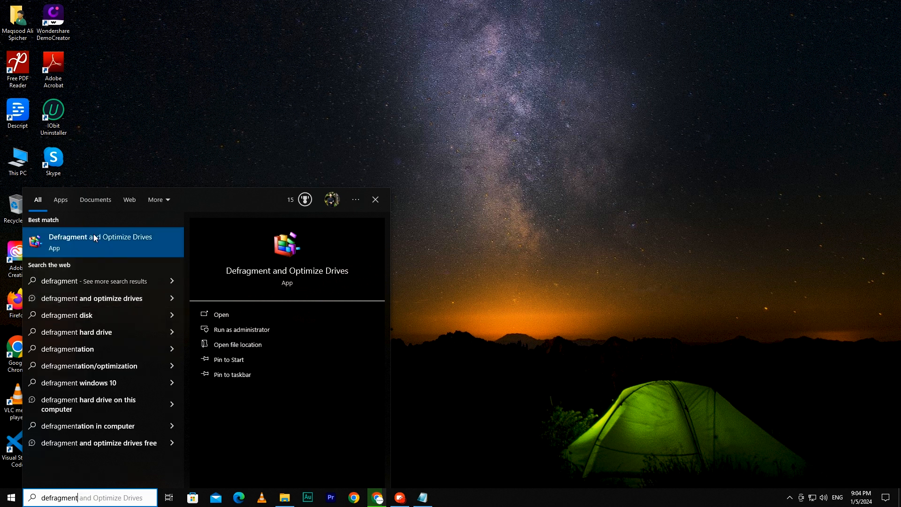
{"action": "left_click", "coordinate": [96, 239]}
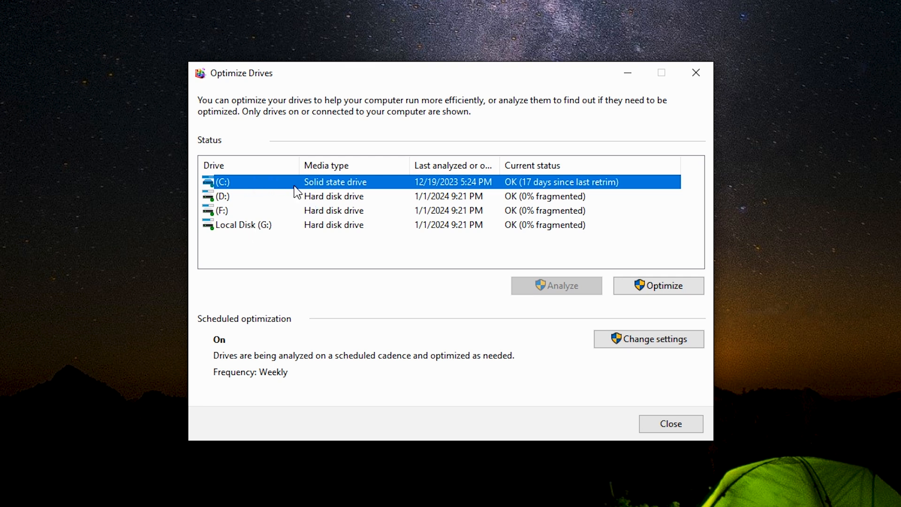
{"action": "left_click", "coordinate": [661, 287]}
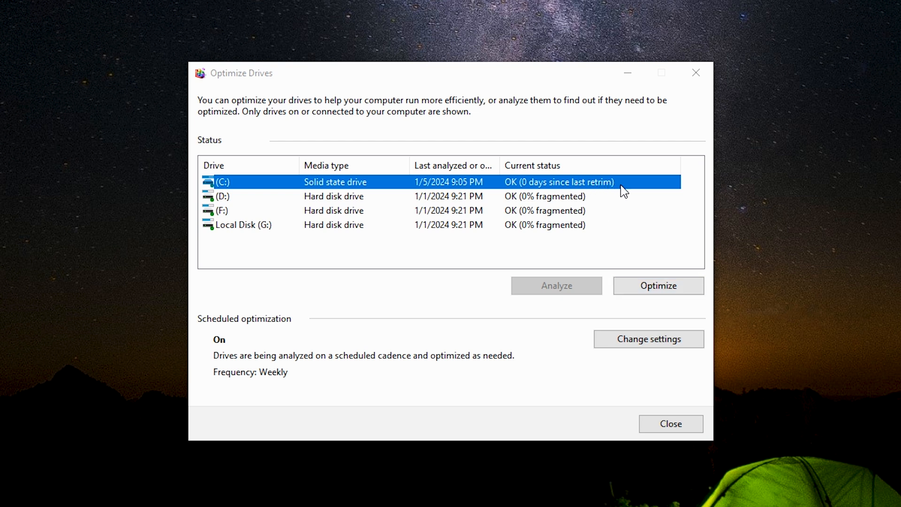
{"action": "left_click", "coordinate": [655, 288]}
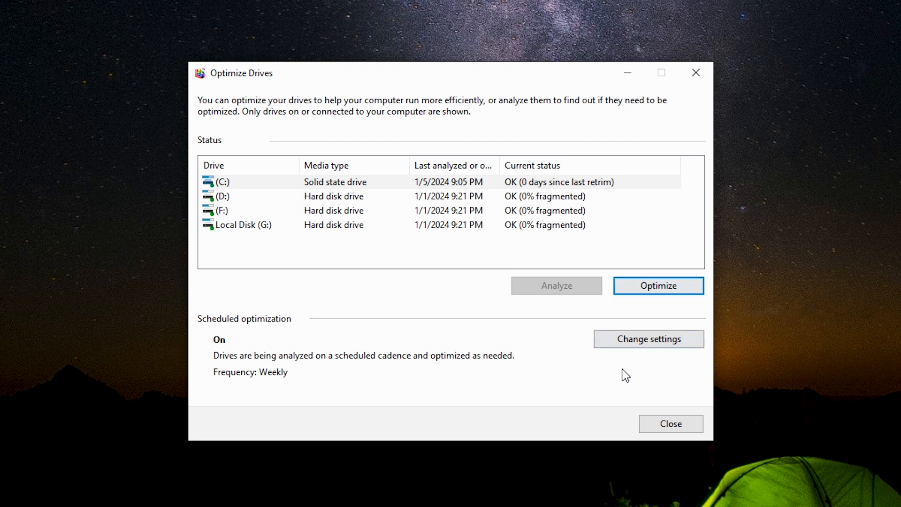
{"action": "left_click", "coordinate": [661, 424]}
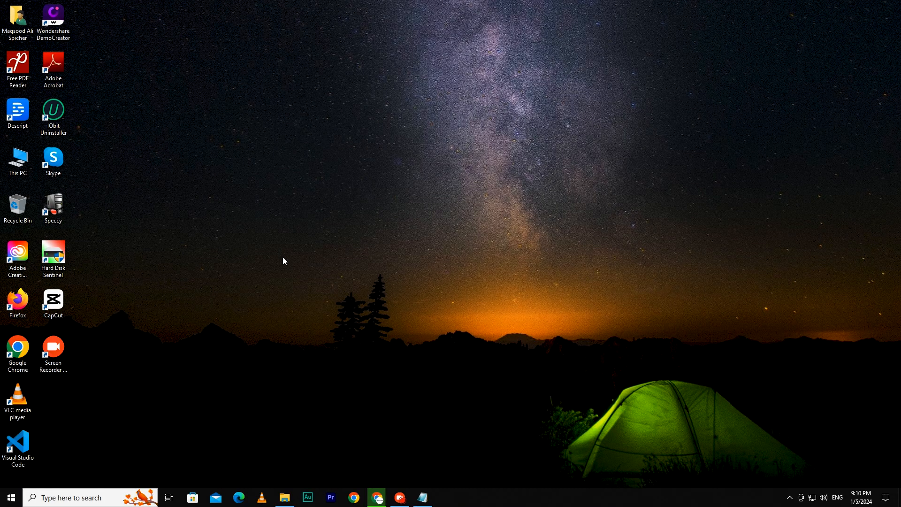
- Open the user account's temporary files folder by running %temp% from the Run dialog
{"action": "left_click", "coordinate": [9, 501]}
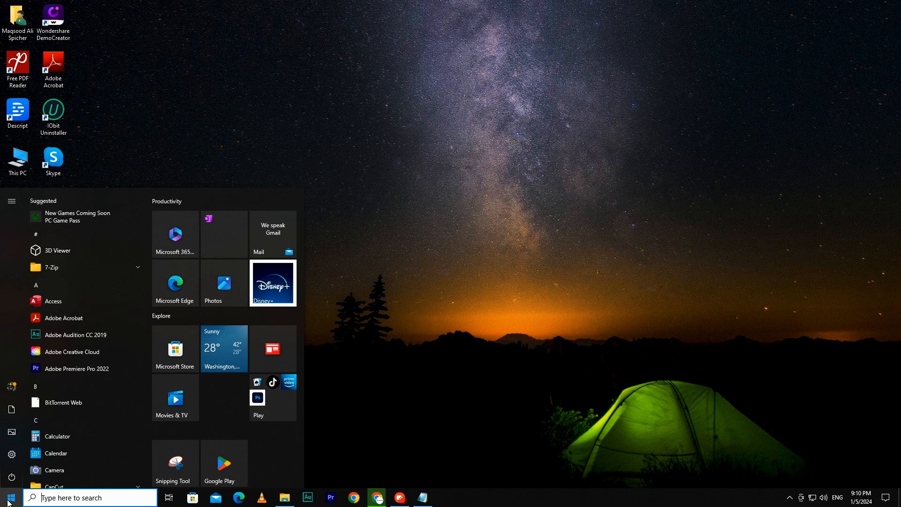
{"action": "type", "text": "run"}
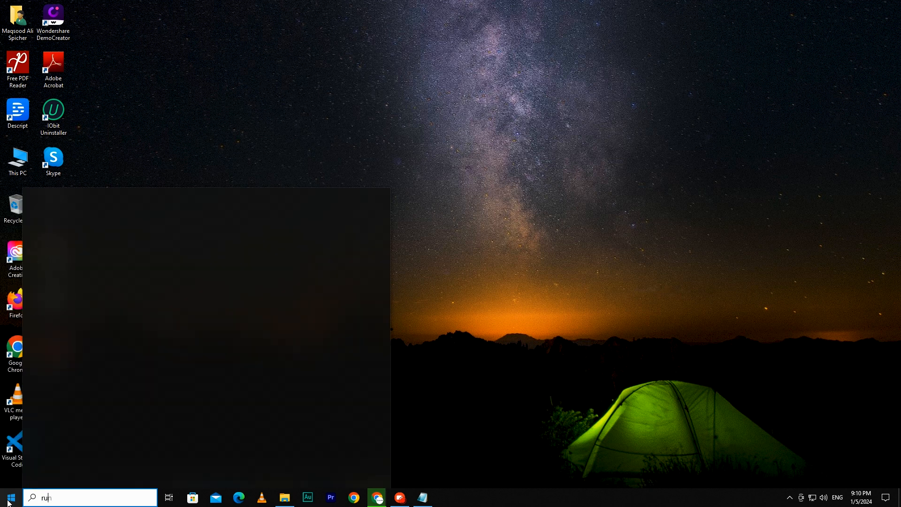
{"action": "key", "text": "Return"}
{"action": "type", "text": "%"}
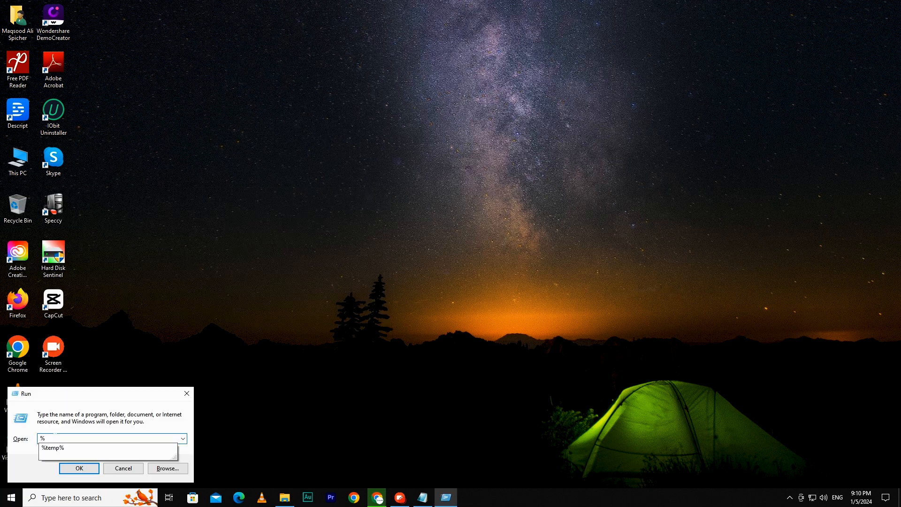
{"action": "type", "text": "temp%"}
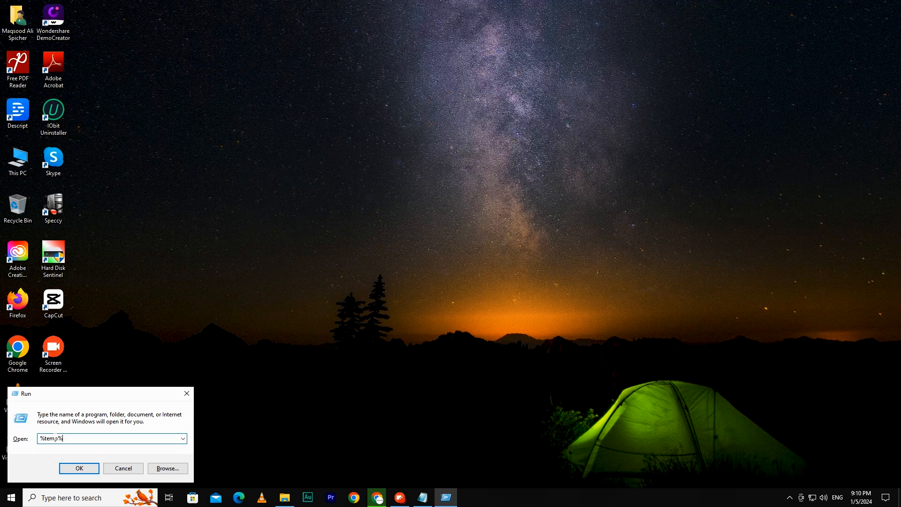
{"action": "left_click", "coordinate": [80, 468]}
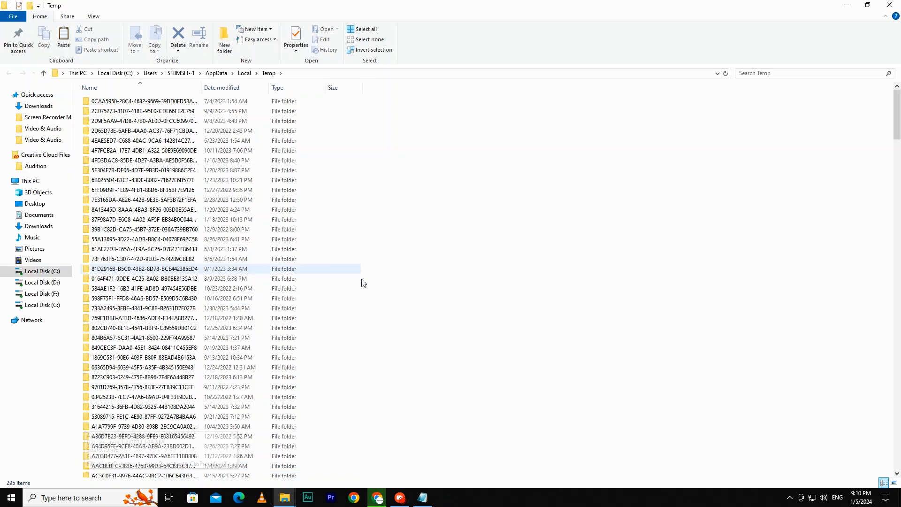
- Permanently delete all items in the user account's Temp folder
{"action": "key", "text": "ctrl+a"}
{"action": "key", "text": "shift+Delete"}
{"action": "left_click", "coordinate": [491, 257]}
{"action": "left_click", "coordinate": [475, 215]}
{"action": "left_click", "coordinate": [475, 224]}
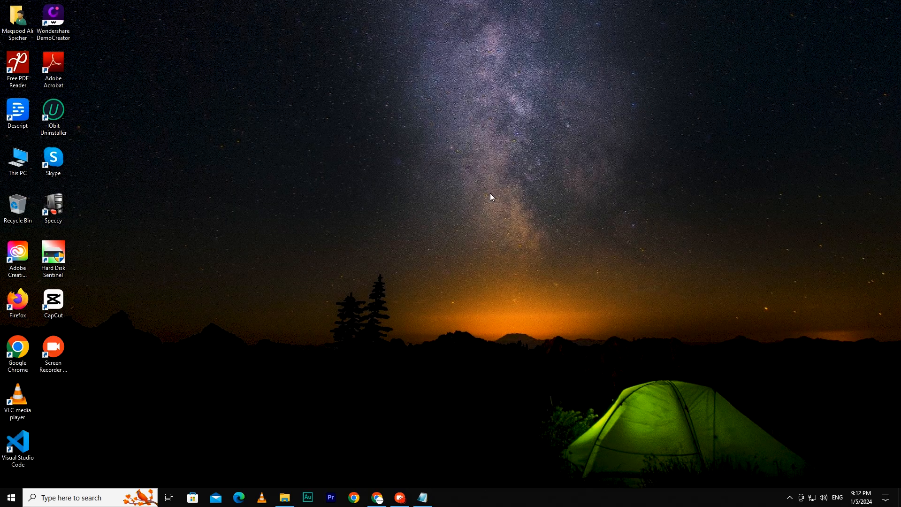
- Open the Windows Temp folder by running temp from the Run dialog
{"action": "right_click", "coordinate": [11, 500]}
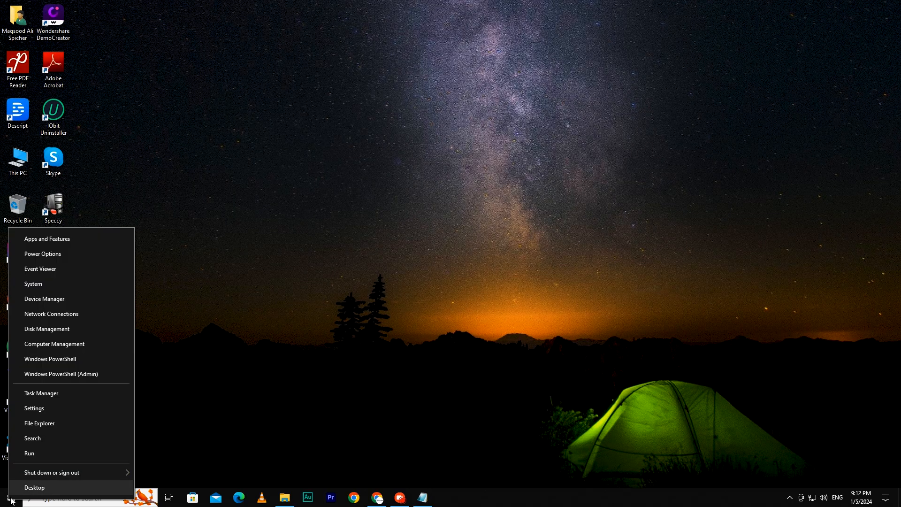
{"action": "left_click", "coordinate": [36, 453]}
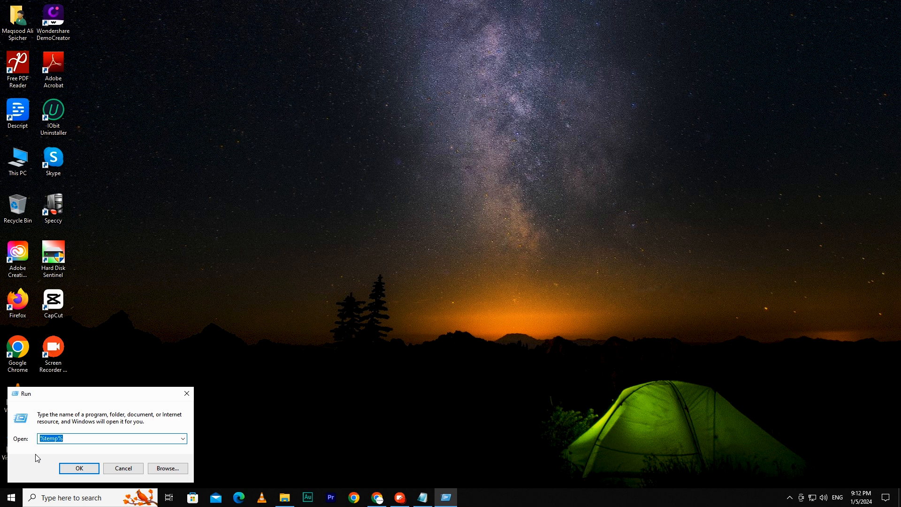
{"action": "type", "text": "temp"}
{"action": "left_click", "coordinate": [81, 467]}
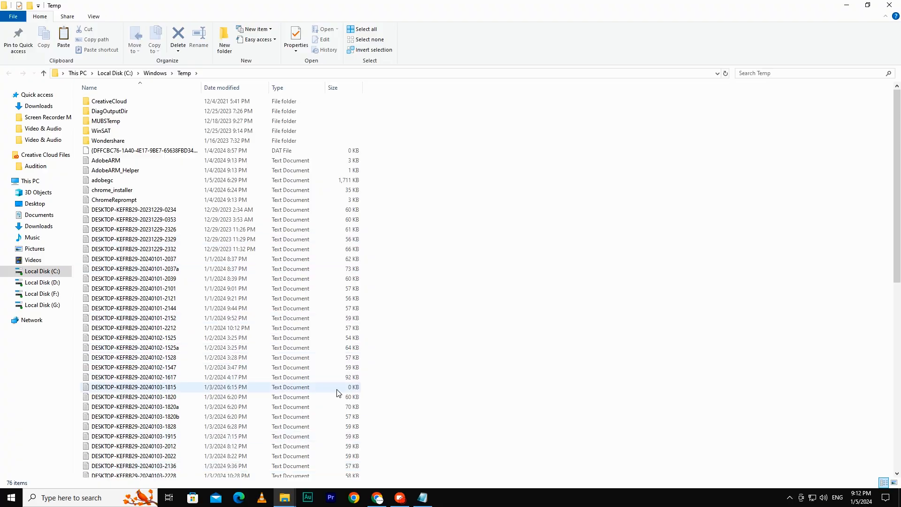
- Permanently delete all files and folders in the Windows Temp folder
{"action": "key", "text": "ctrl+a"}
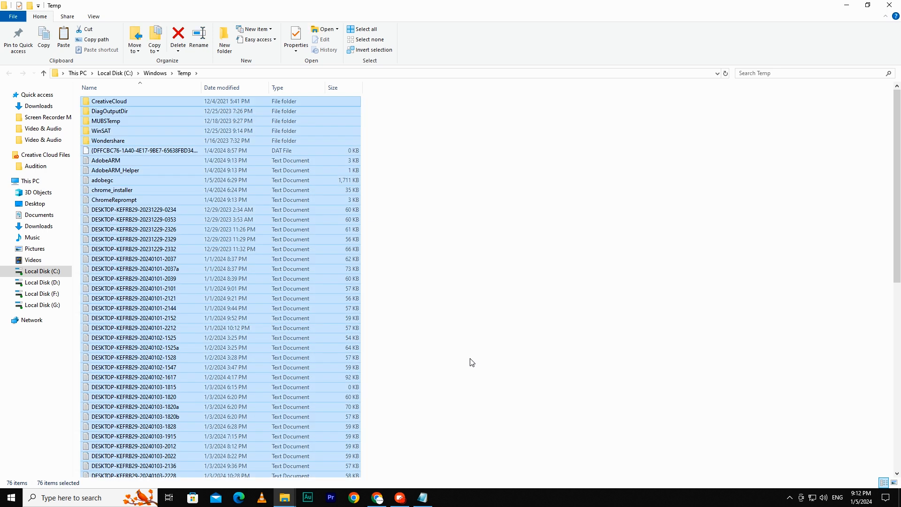
{"action": "key", "text": "shift+Delete"}
{"action": "key", "text": "Return"}
{"action": "left_click", "coordinate": [423, 204]}
{"action": "left_click", "coordinate": [479, 224]}
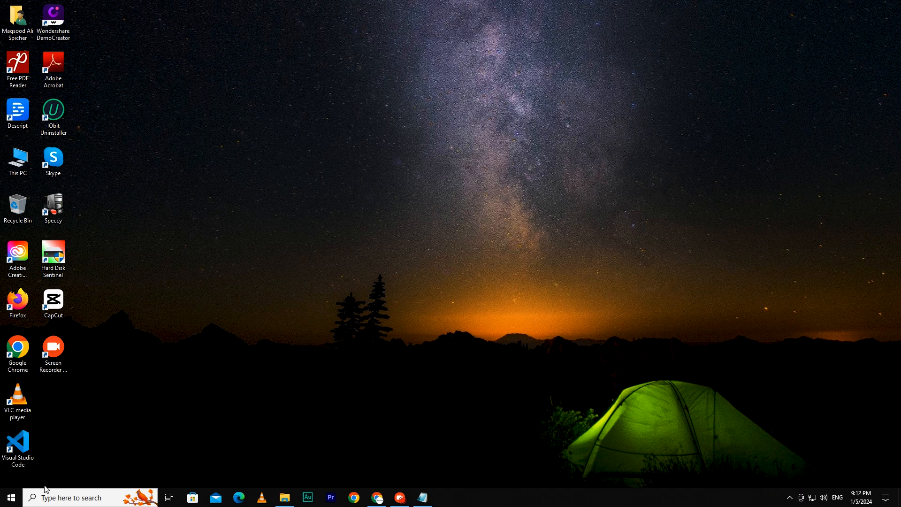
- Open the Windows Prefetch folder by running prefetch and permanently delete all its files
{"action": "right_click", "coordinate": [11, 497]}
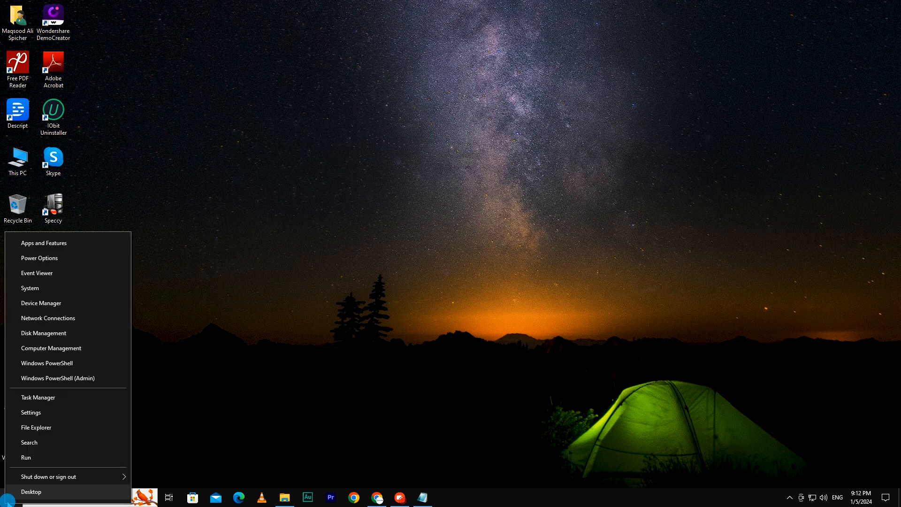
{"action": "left_click", "coordinate": [36, 458]}
{"action": "type", "text": "prefetch"}
{"action": "key", "text": "Return"}
{"action": "left_click", "coordinate": [461, 257]}
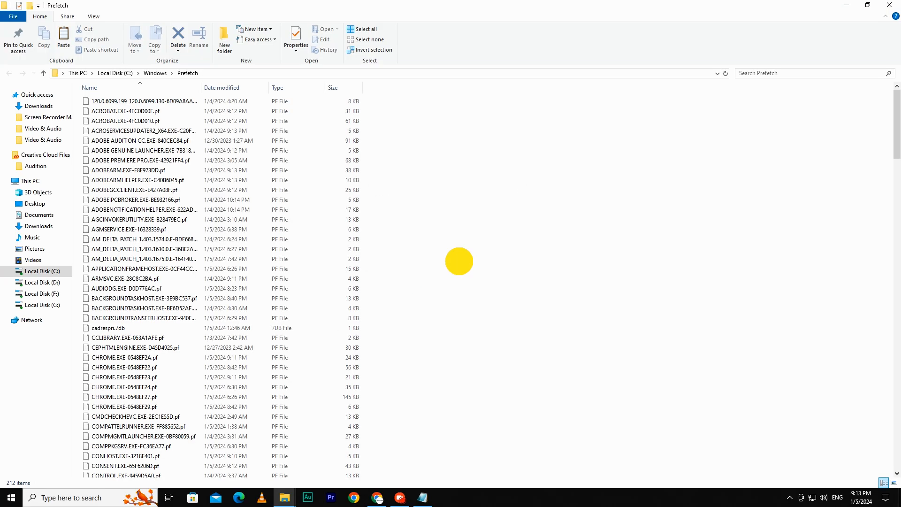
{"action": "key", "text": "ctrl+a"}
{"action": "key", "text": "shift+Delete"}
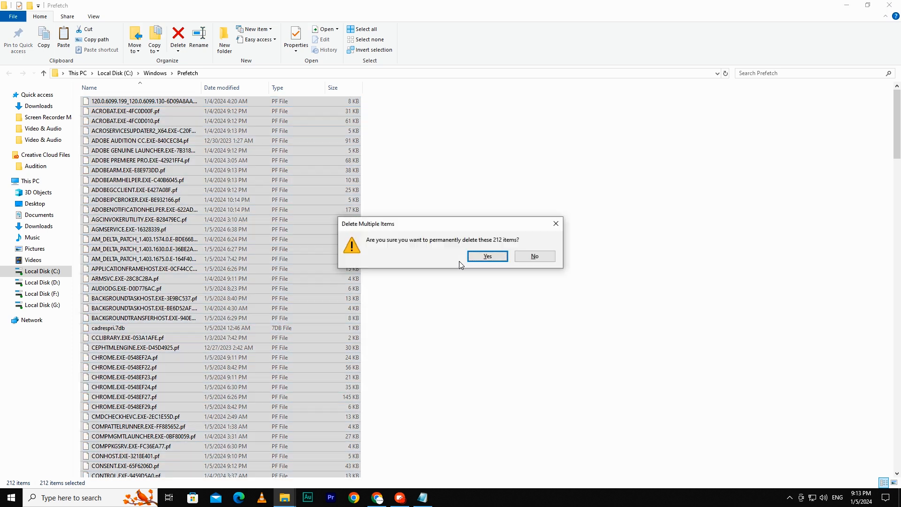
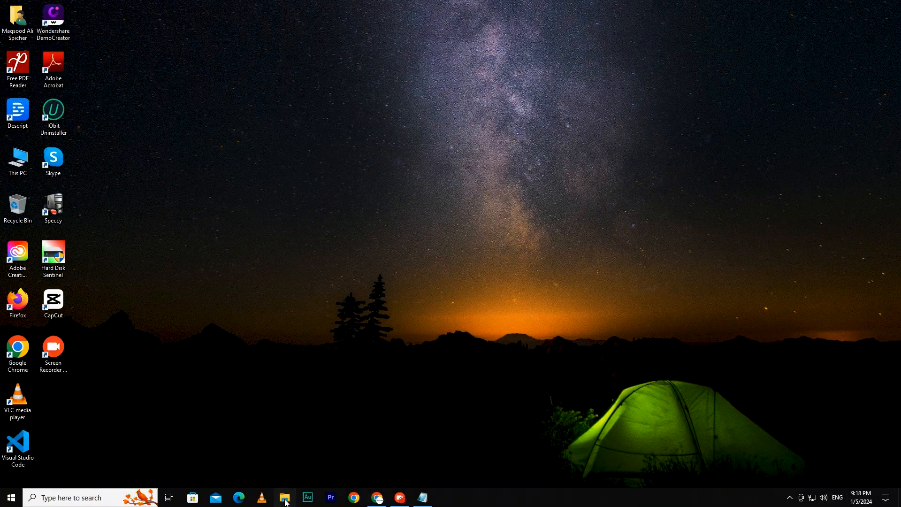
- Open the properties of Local Disk (C:) from This PC in File Explorer
{"action": "left_click", "coordinate": [285, 498]}
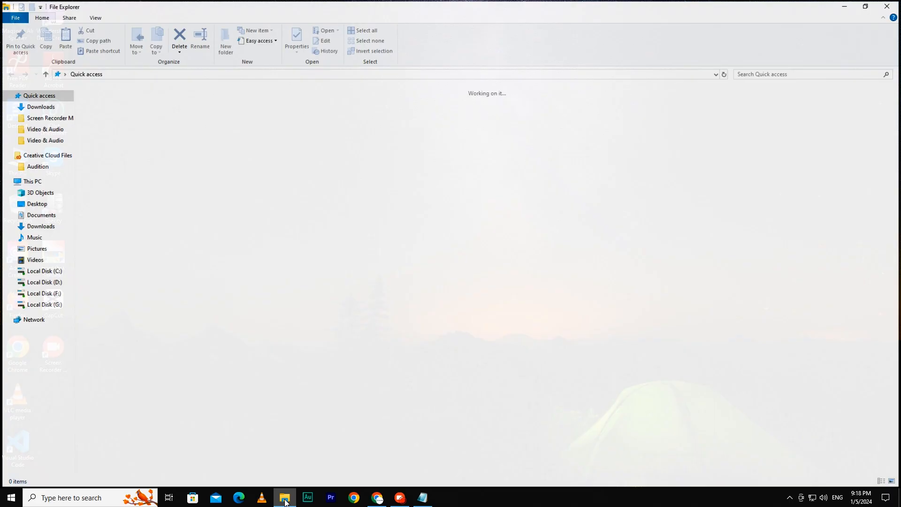
{"action": "left_click", "coordinate": [62, 182]}
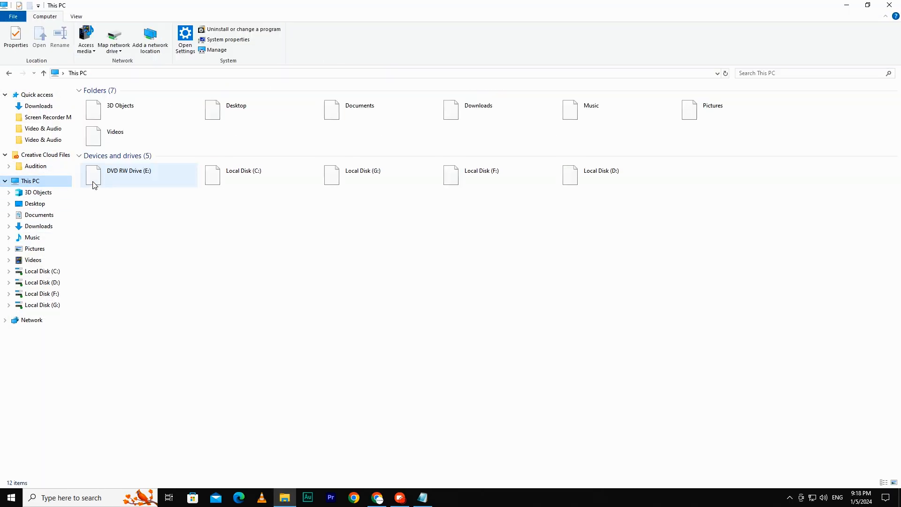
{"action": "left_click", "coordinate": [262, 182]}
{"action": "right_click", "coordinate": [263, 181]}
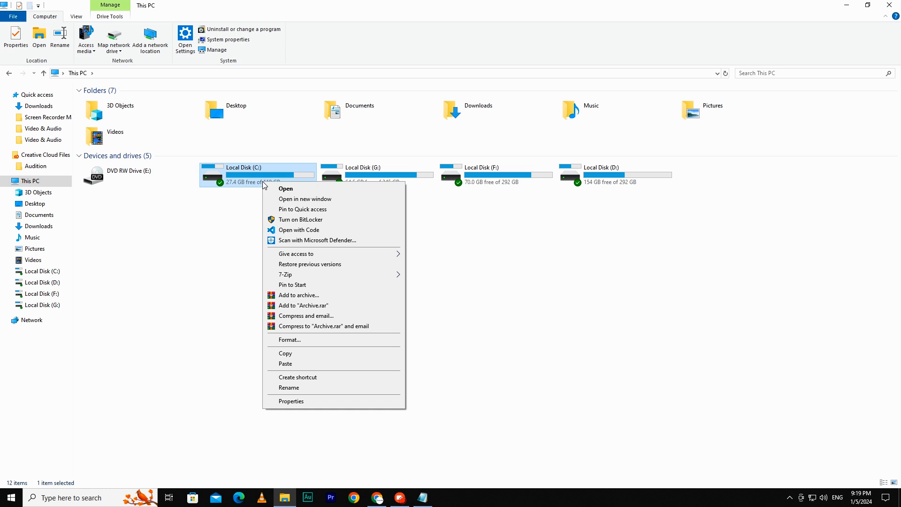
{"action": "left_click", "coordinate": [291, 401]}
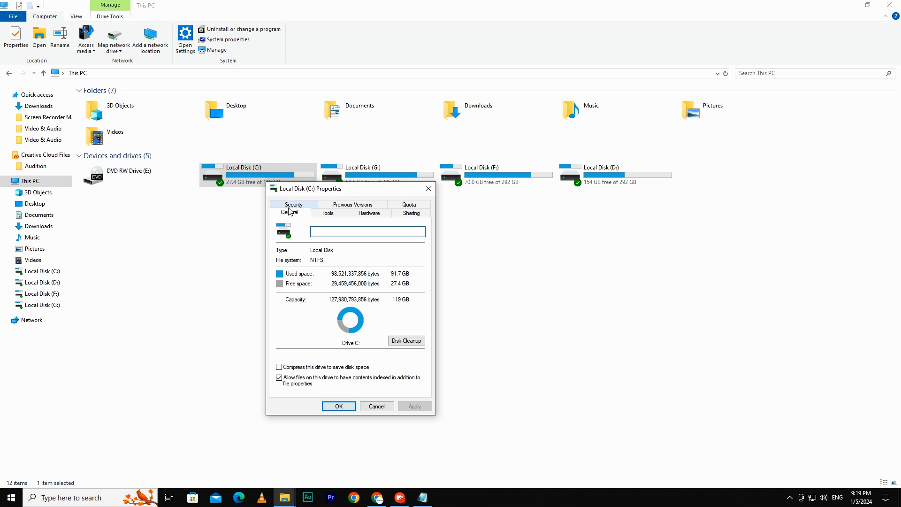
- Run Disk Cleanup on the C: drive with the listed file categories selected, permanently delete those files, and close the drive's properties
{"action": "left_click", "coordinate": [407, 340]}
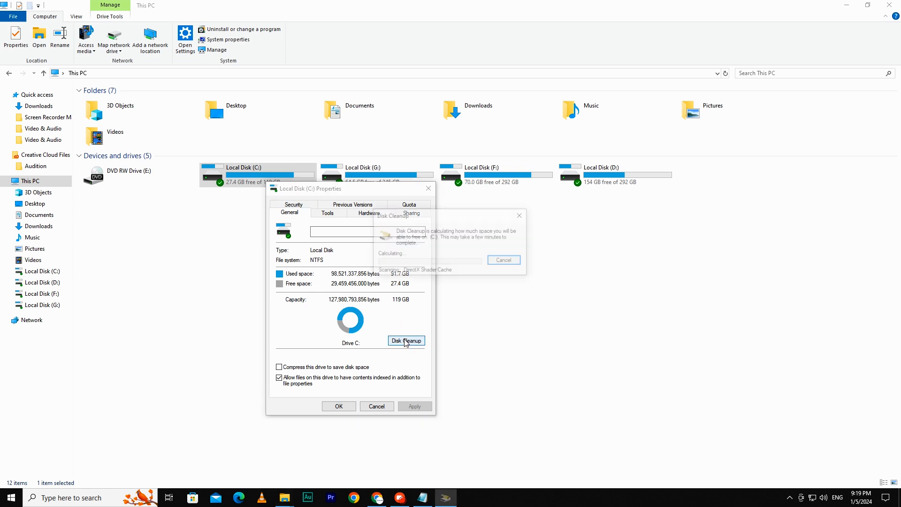
{"action": "left_click", "coordinate": [158, 278]}
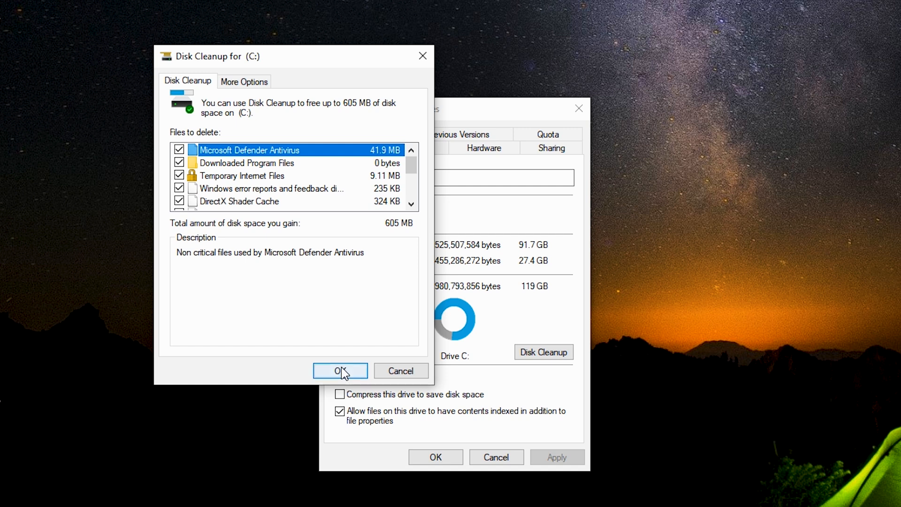
{"action": "left_click", "coordinate": [341, 370]}
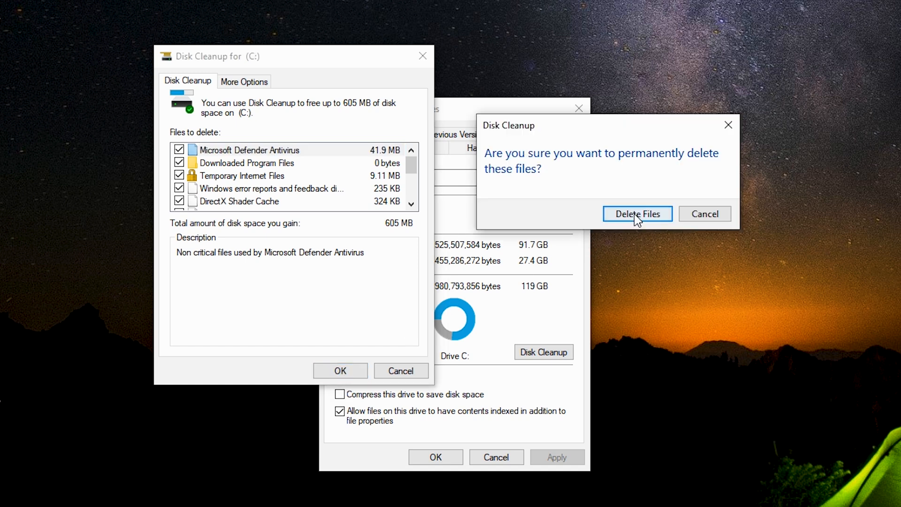
{"action": "left_click", "coordinate": [646, 217]}
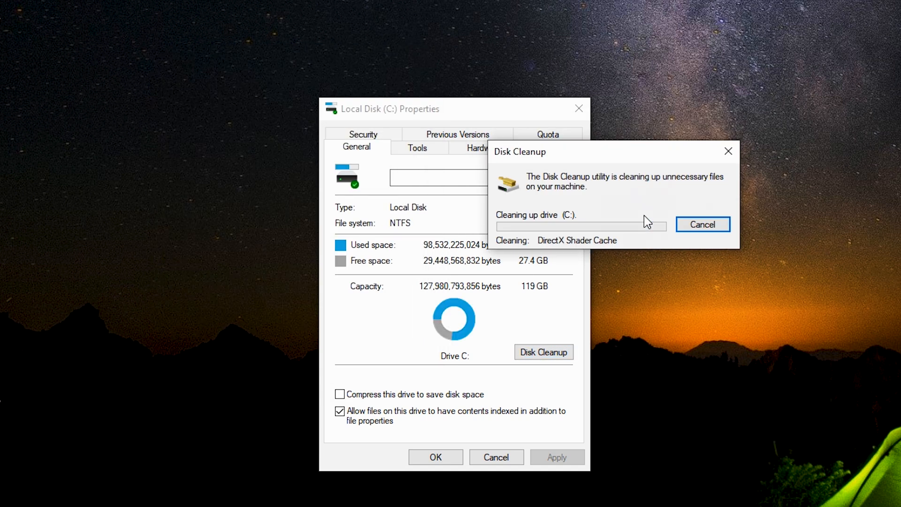
{"action": "left_click_drag", "start_coordinate": [643, 156], "coordinate": [555, 164]}
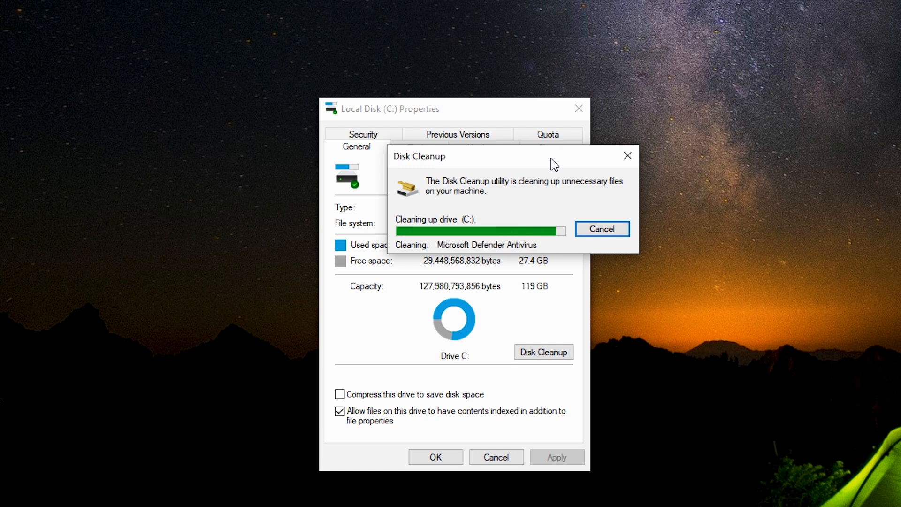
{"action": "left_click", "coordinate": [432, 457]}
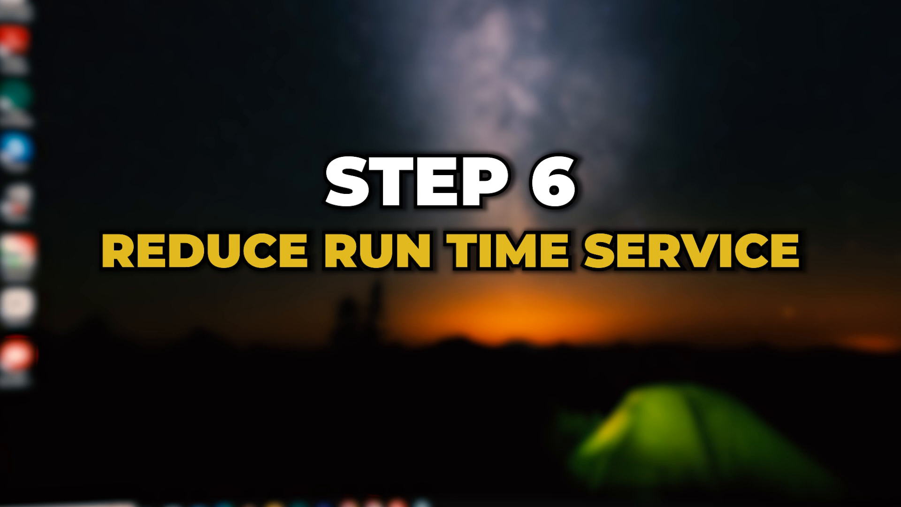
- Open System Configuration by running msconfig from the Run dialog
{"action": "key", "text": "super+x"}
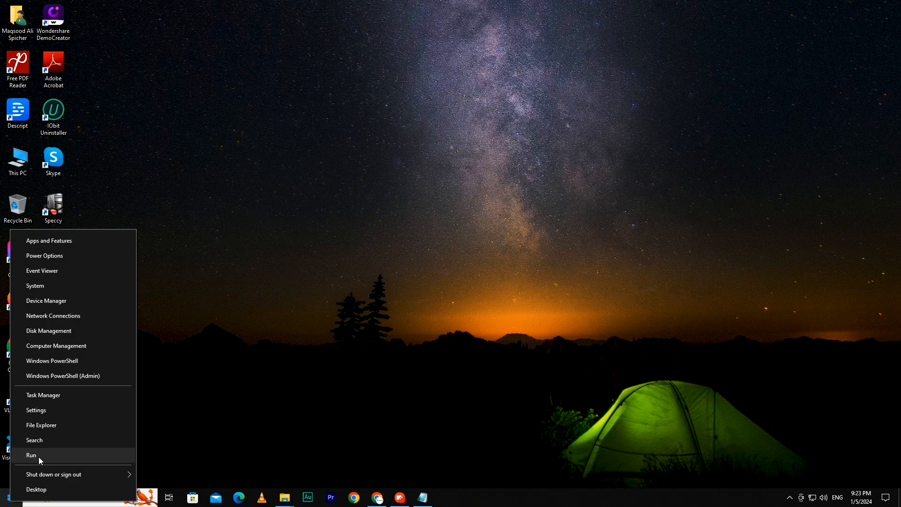
{"action": "left_click", "coordinate": [41, 457]}
{"action": "type", "text": "msconfig"}
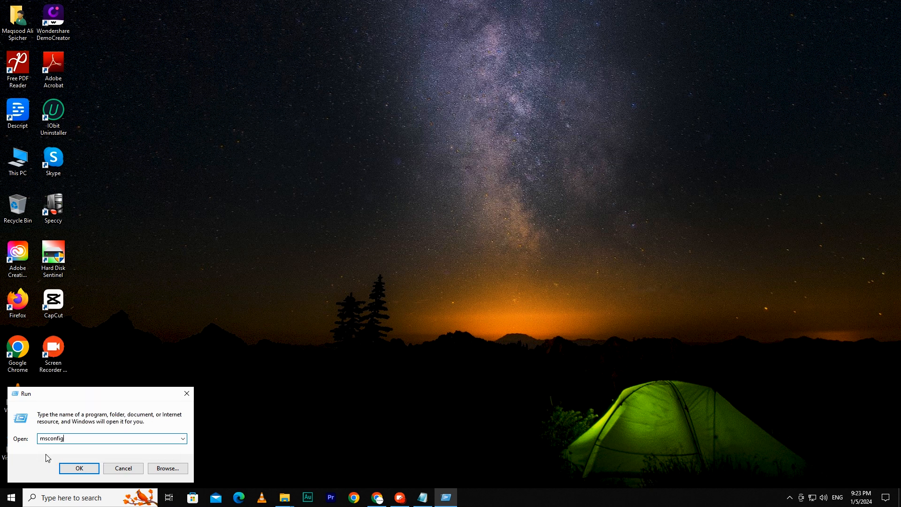
{"action": "left_click", "coordinate": [81, 468]}
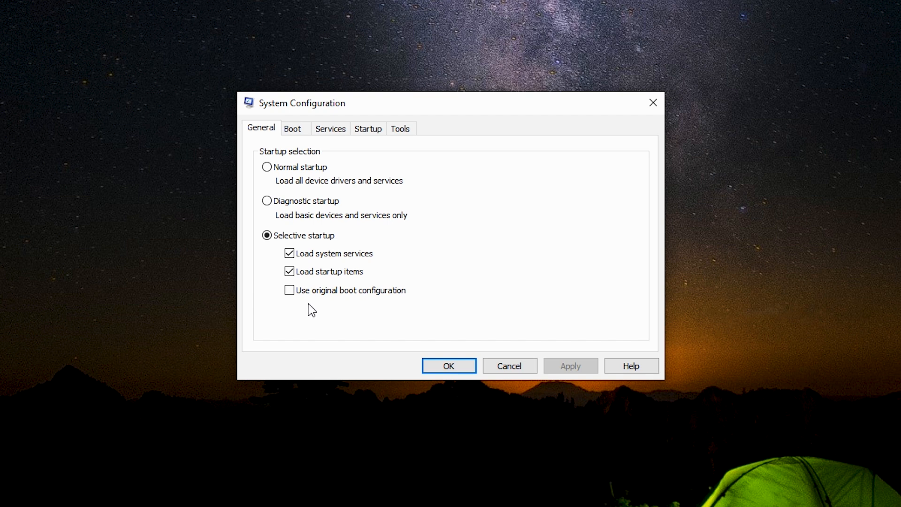
- Hide all Microsoft services in System Configuration's services list and confirm the dialog
{"action": "left_click", "coordinate": [330, 130]}
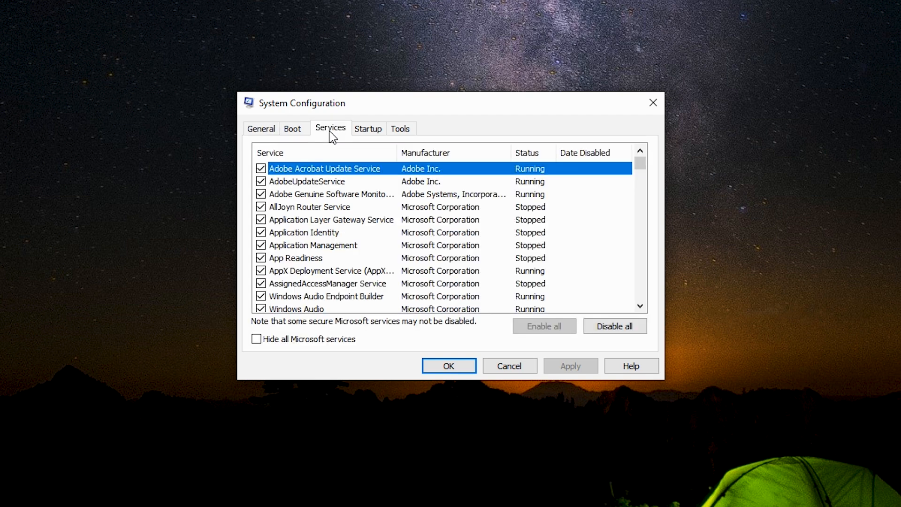
{"action": "left_click", "coordinate": [257, 340]}
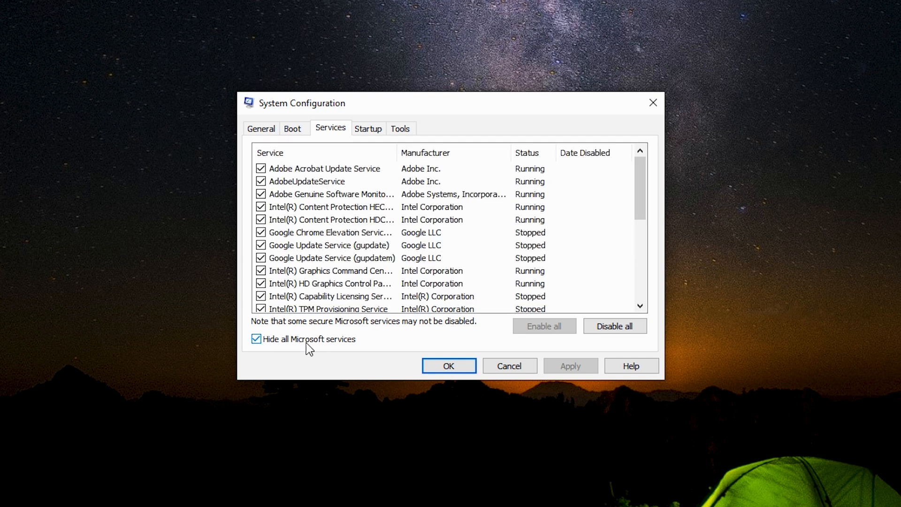
{"action": "left_click", "coordinate": [448, 371]}
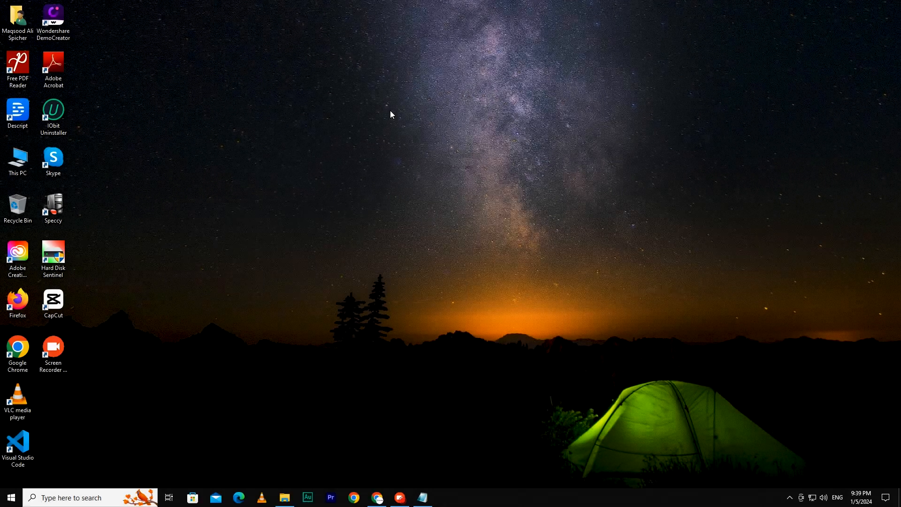
- Search Windows for control panel and open the System page from Control Panel
{"action": "left_click", "coordinate": [90, 497]}
{"action": "type", "text": "control panel"}
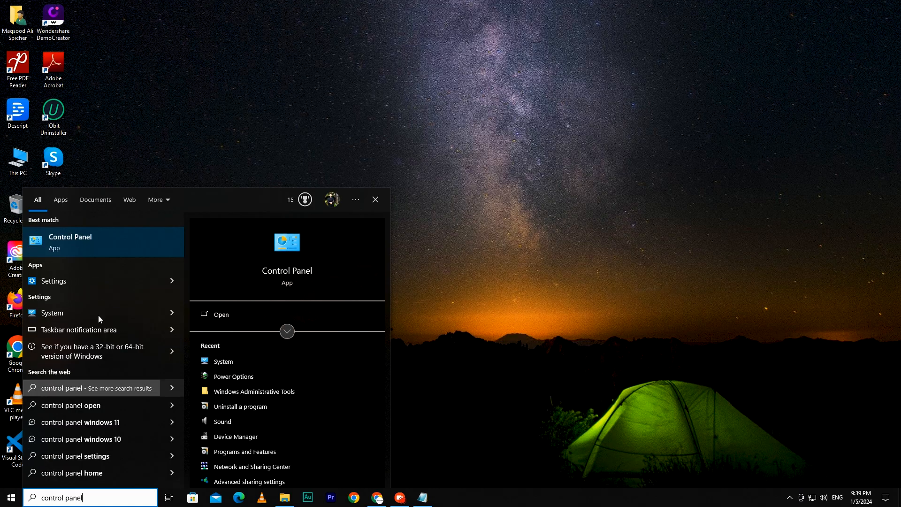
{"action": "left_click", "coordinate": [115, 241]}
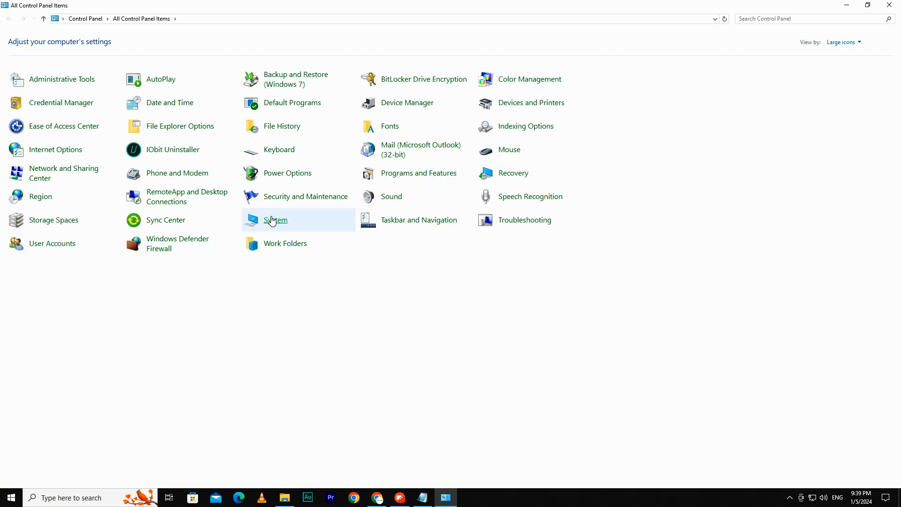
{"action": "left_click", "coordinate": [275, 225]}
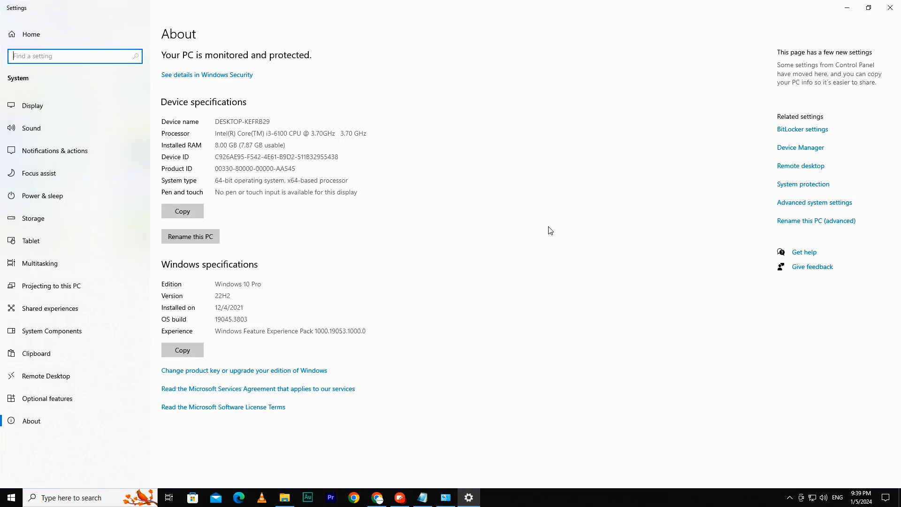
- Open the advanced system settings and clear the Settings and Control Panel windows out of the way
{"action": "left_click", "coordinate": [807, 204]}
{"action": "left_click", "coordinate": [891, 6]}
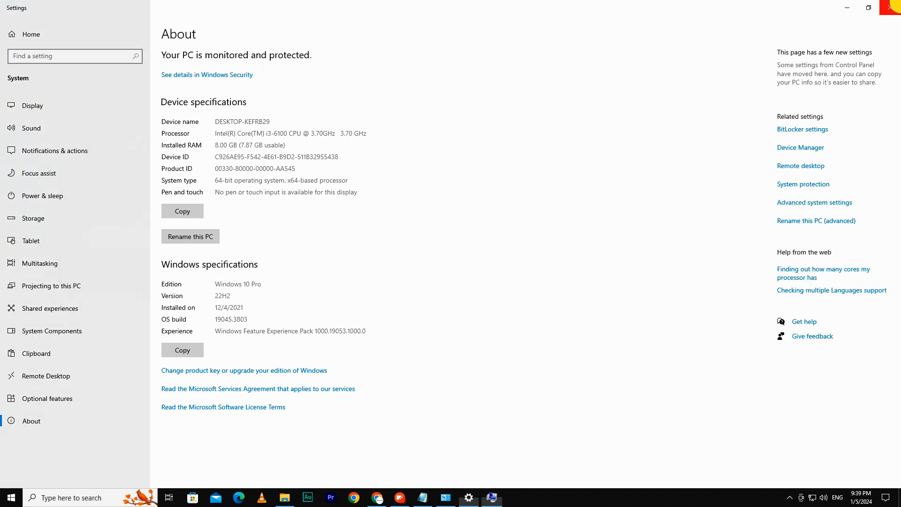
{"action": "left_click", "coordinate": [873, 4]}
{"action": "left_click", "coordinate": [743, 141]}
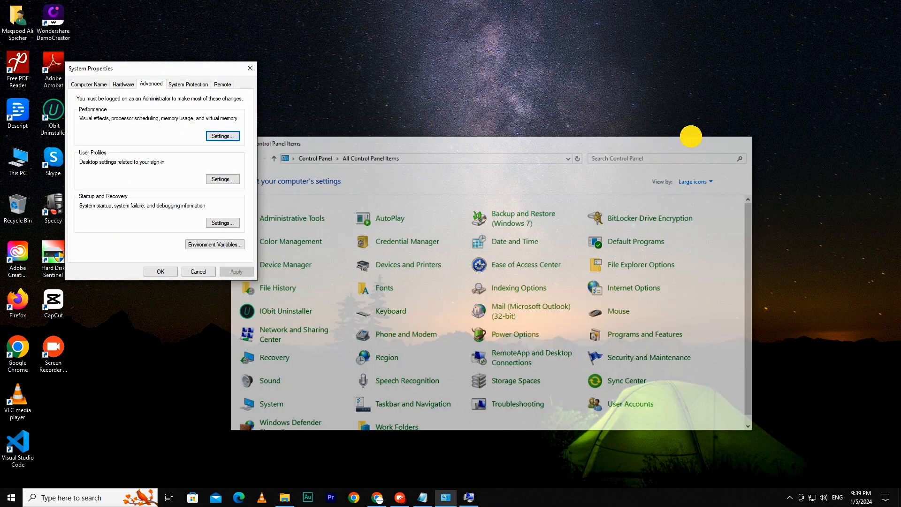
{"action": "left_click_drag", "start_coordinate": [178, 69], "coordinate": [439, 114]}
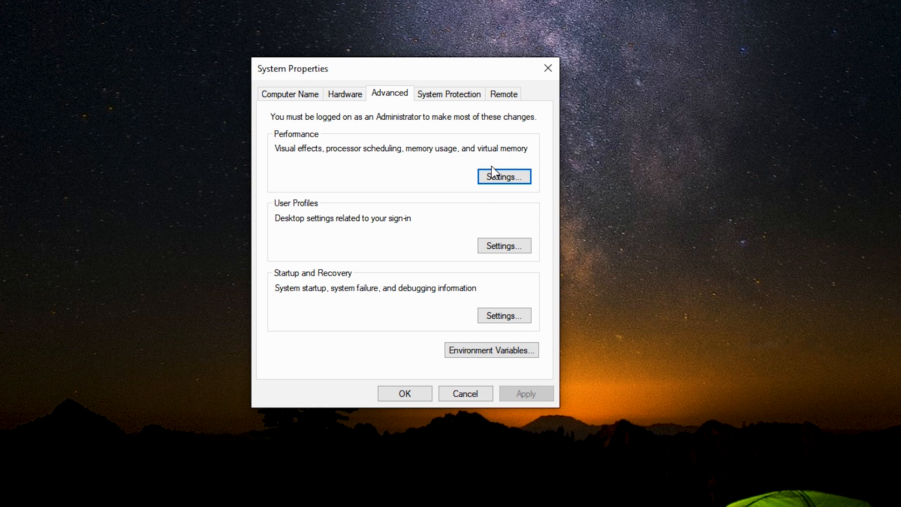
- Adjust the visual effects for best performance, enable only Show shadows under mouse pointer, and apply the settings
{"action": "left_click", "coordinate": [498, 178]}
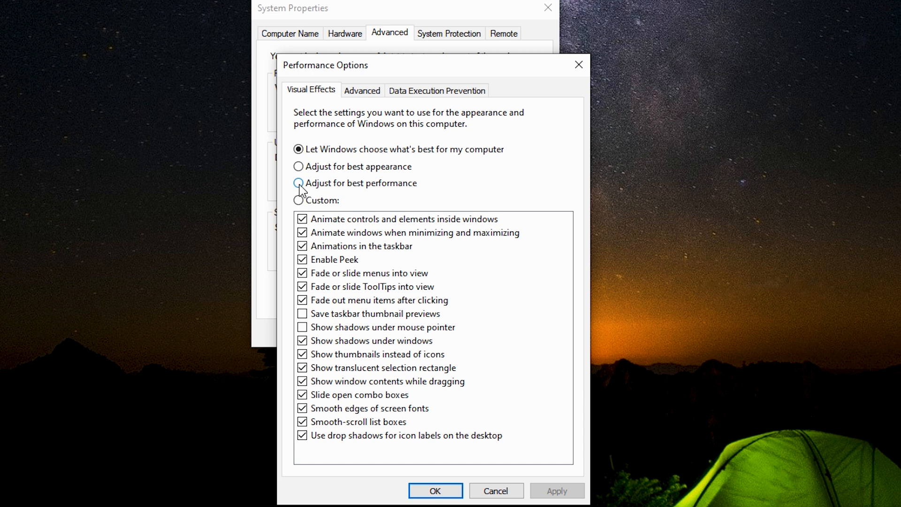
{"action": "left_click", "coordinate": [299, 184]}
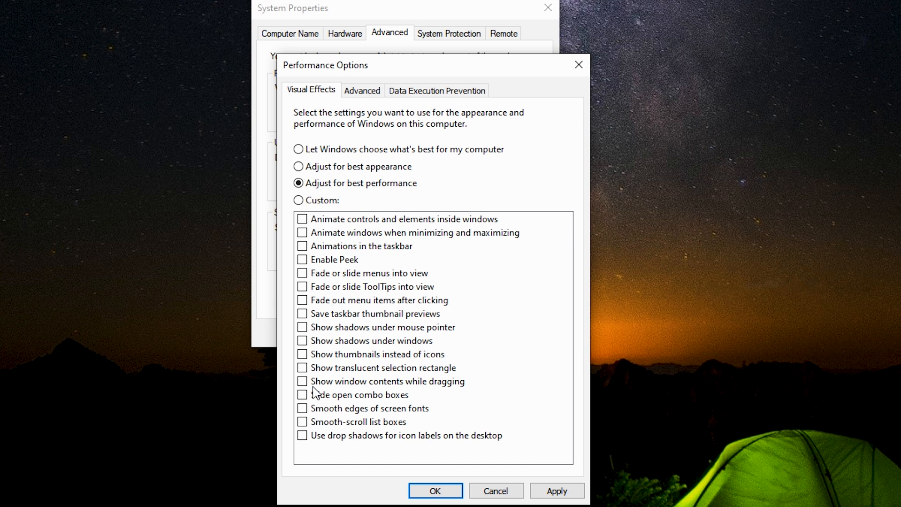
{"action": "left_click", "coordinate": [303, 328]}
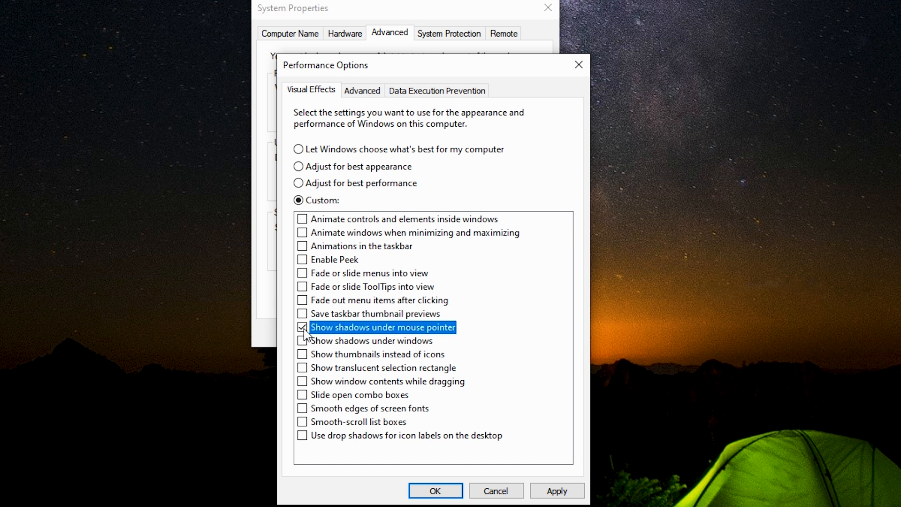
{"action": "left_click", "coordinate": [554, 490]}
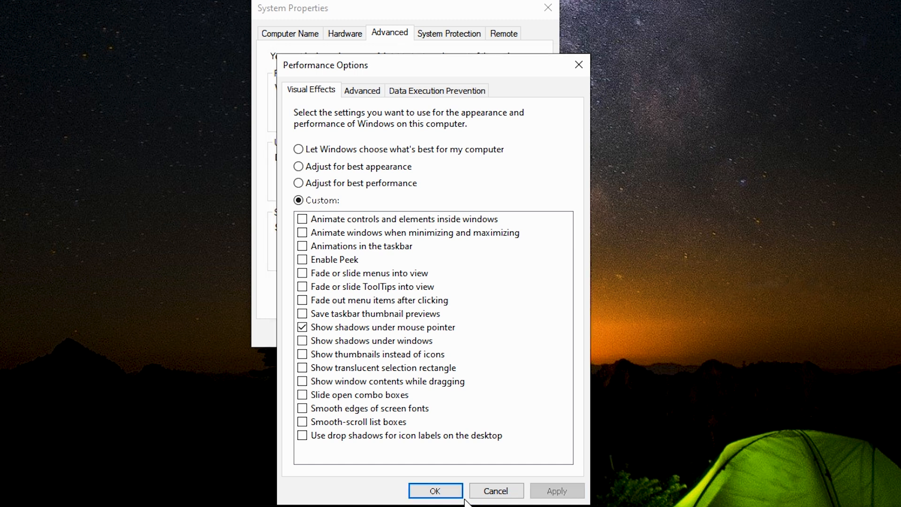
{"action": "left_click", "coordinate": [441, 490]}
{"action": "left_click", "coordinate": [405, 334]}
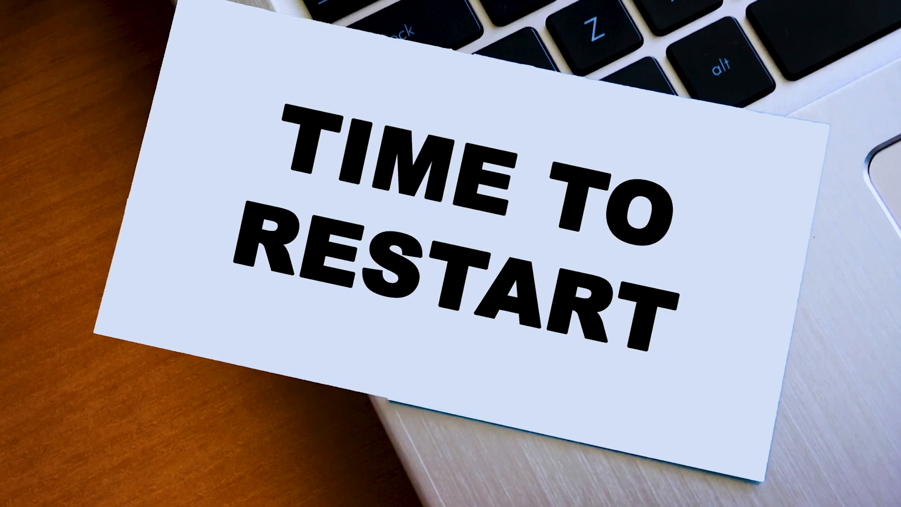